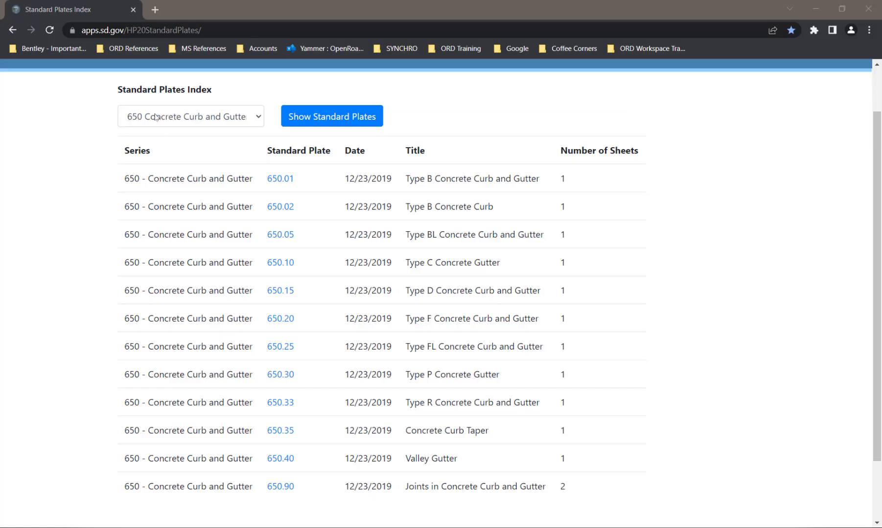
Step: Open standard plate 650.01 and review the Type B Concrete Curb and Gutter dimensions and notes
{"action": "left_click", "coordinate": [283, 179]}
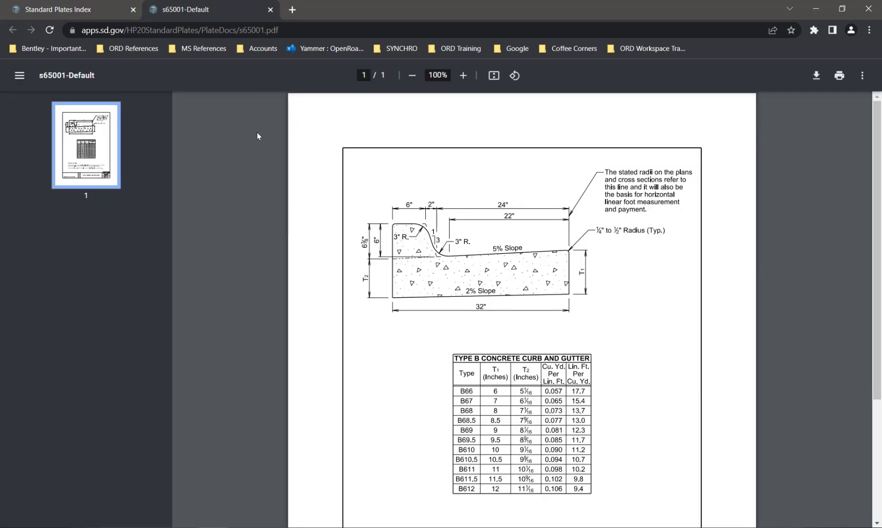
{"action": "scroll", "coordinate": [597, 339], "scroll_direction": "down", "scroll_amount": 2}
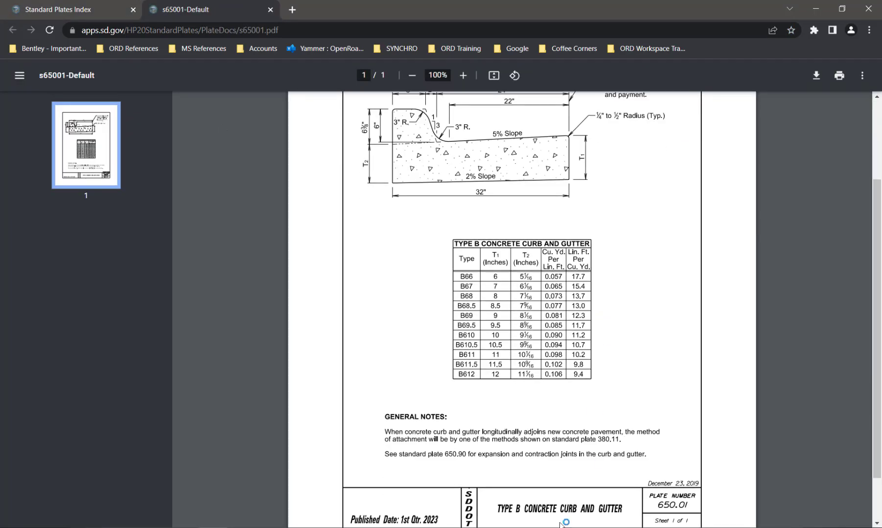
{"action": "scroll", "coordinate": [219, 308], "scroll_direction": "up", "scroll_amount": 1}
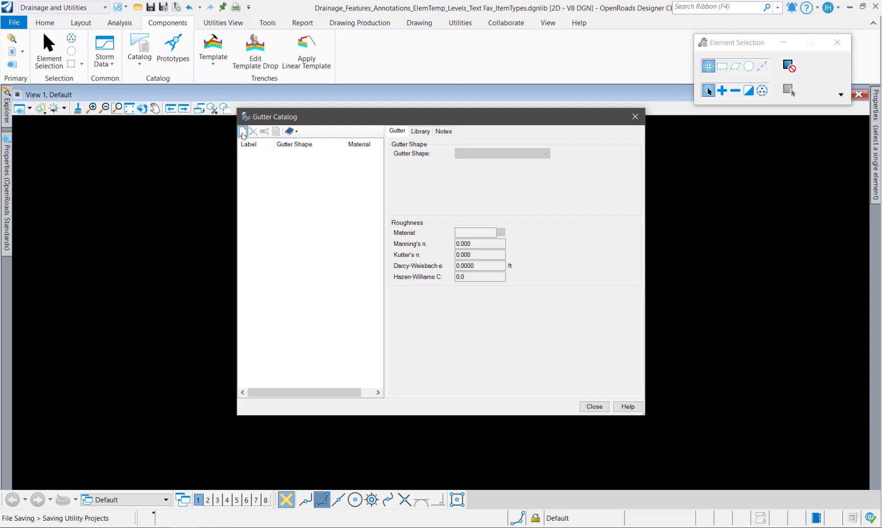
Step: In OpenRoads Designer's Gutter Catalog, add a gutter labelled DOT_Ty B Curb and Gutter
{"action": "left_click", "coordinate": [242, 132]}
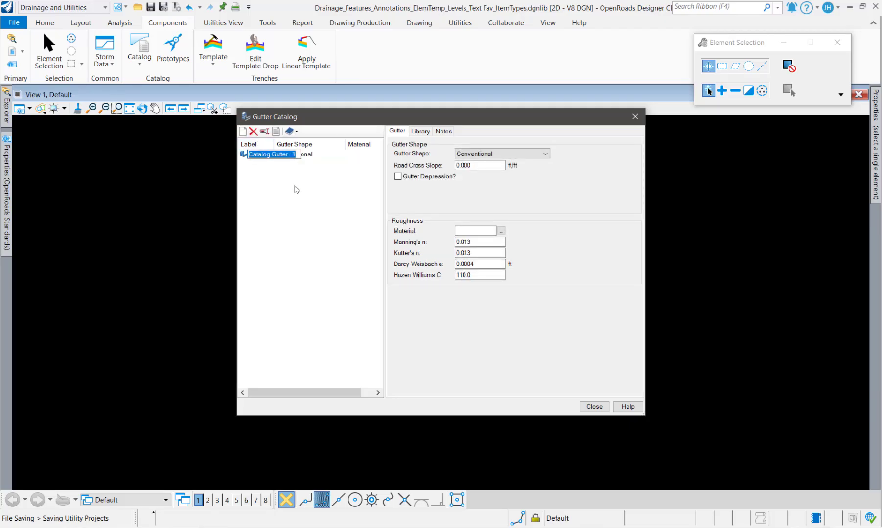
{"action": "type", "text": "DOT_Ty B Curb and Gutter"}
{"action": "key", "text": "Return"}
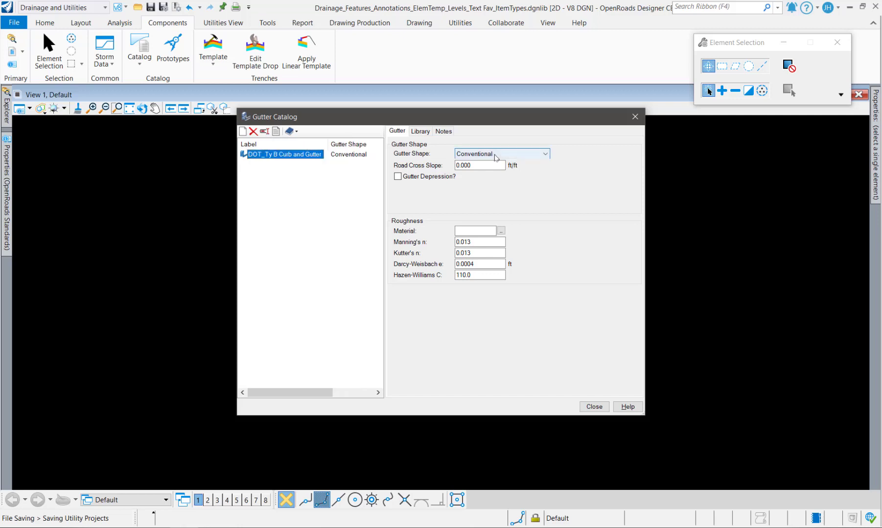
Step: Keep the Conventional gutter shape and set the road cross slope to 0.020 ft/ft
{"action": "left_click", "coordinate": [495, 155]}
{"action": "left_click", "coordinate": [494, 154]}
{"action": "double_click", "coordinate": [489, 167]}
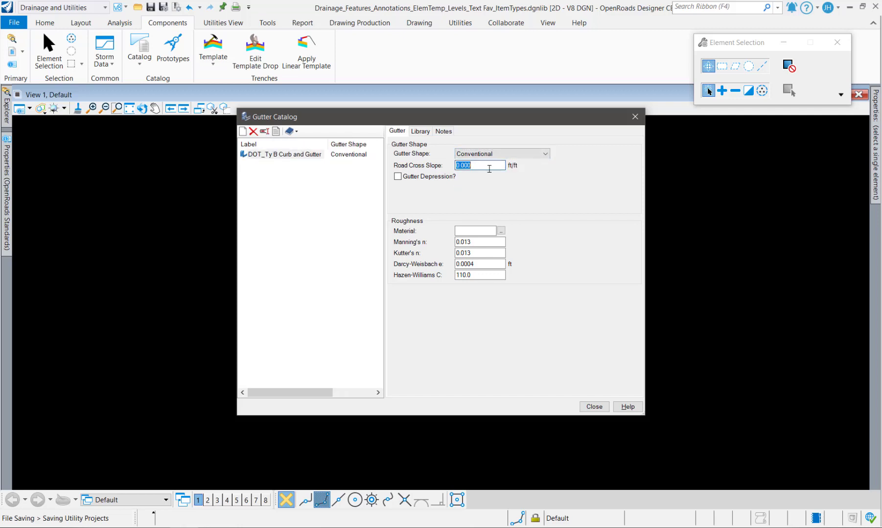
{"action": "type", "text": "0"}
Step: Enable gutter depression with a 0.05 ft/ft gutter cross slope and 2 ft width, and assign the Concrete gutter (broom finish) material
{"action": "left_click", "coordinate": [397, 177]}
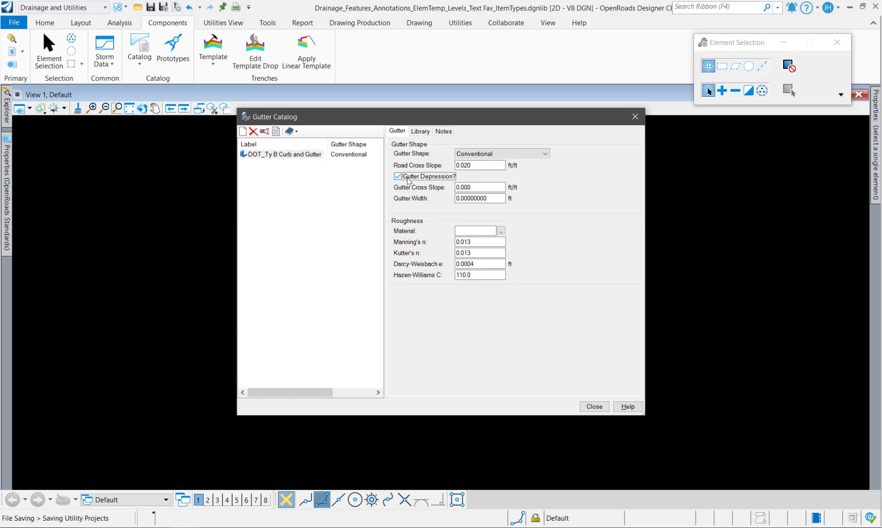
{"action": "left_click", "coordinate": [480, 188]}
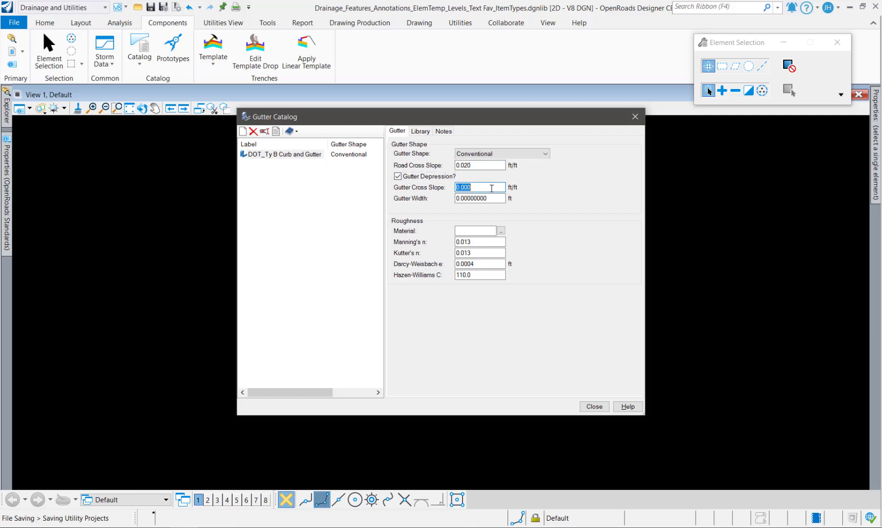
{"action": "type", "text": "0.05"}
{"action": "key", "text": "Tab"}
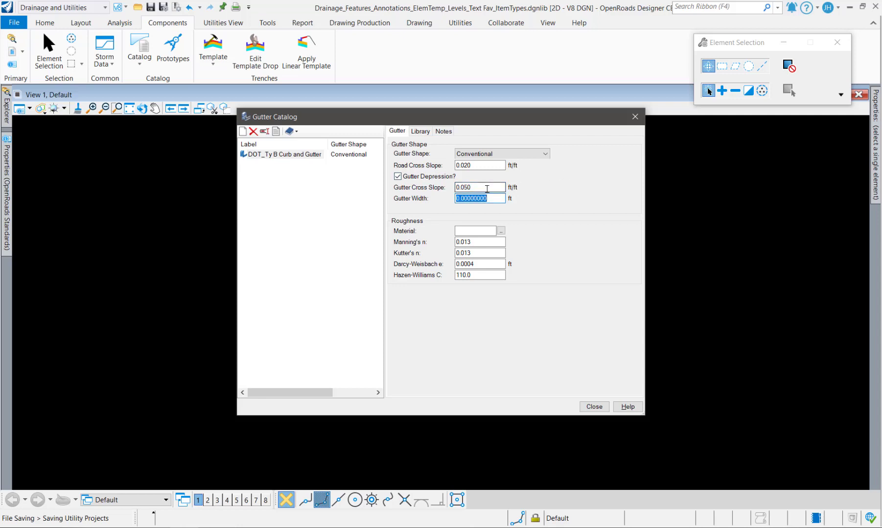
{"action": "type", "text": "2"}
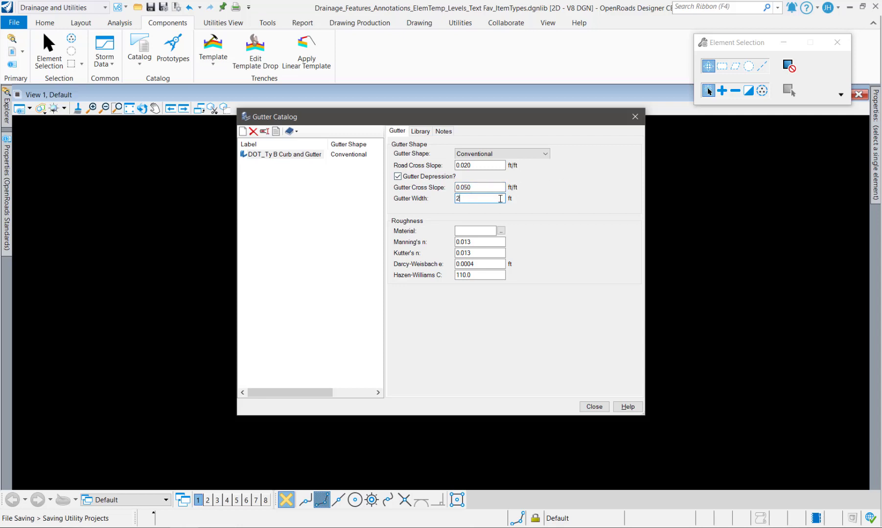
{"action": "double_click", "coordinate": [480, 188]}
{"action": "left_click", "coordinate": [501, 231]}
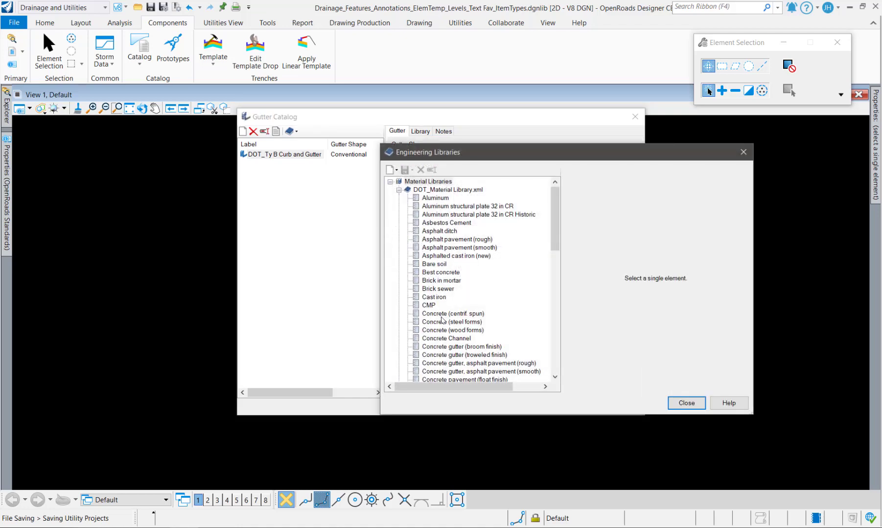
{"action": "double_click", "coordinate": [453, 347]}
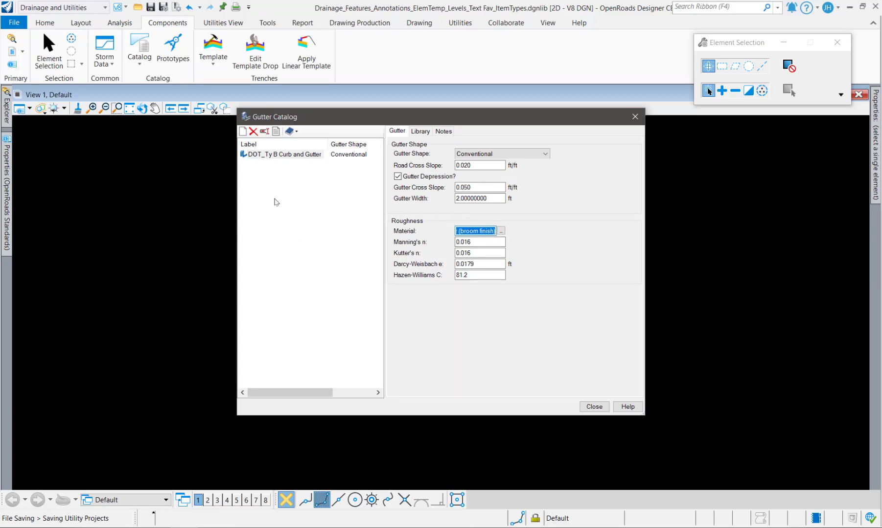
Step: Check the Type B Concrete Curb drawing on plate 650.02 in the browser and return to OpenRoads Designer
{"action": "key", "text": "alt+Tab"}
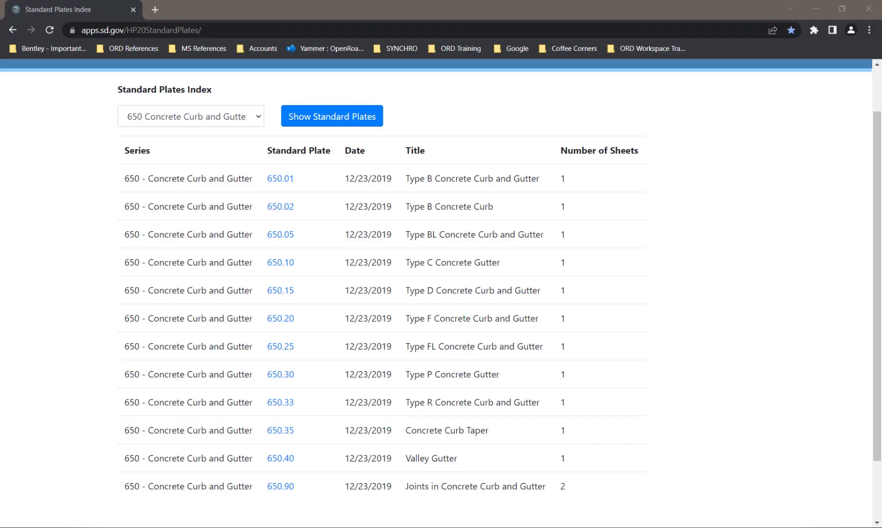
{"action": "left_click", "coordinate": [283, 209]}
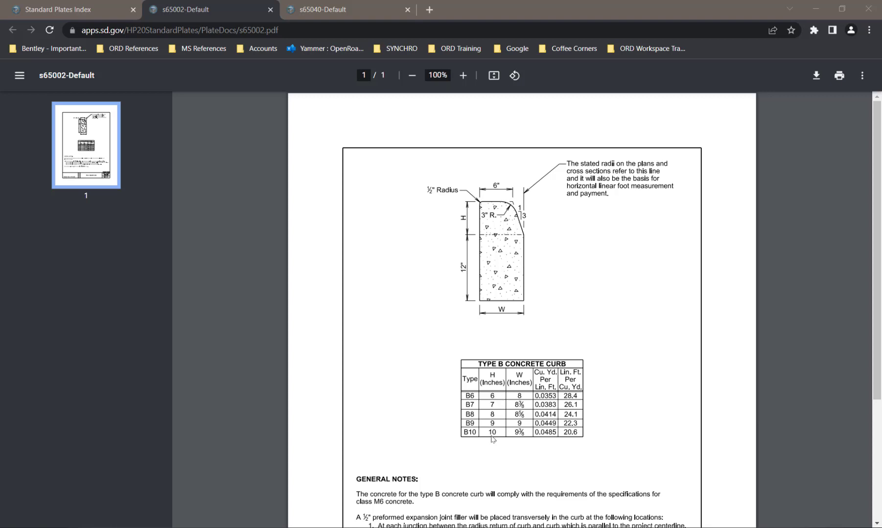
{"action": "key", "text": "alt+Tab"}
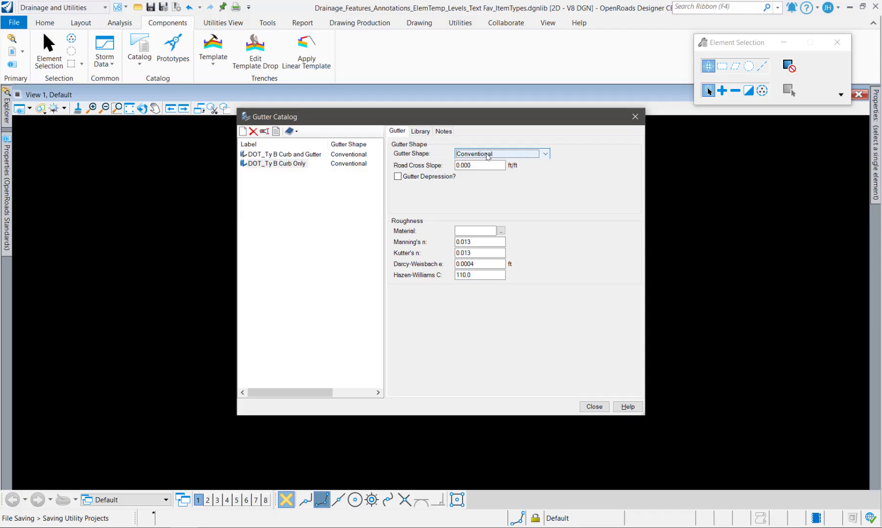
Step: Set the road cross slope of DOT_Ty B Curb Only to 0.02 ft/ft and open the library for choosing its material
{"action": "left_click", "coordinate": [477, 165]}
{"action": "double_click", "coordinate": [477, 165]}
{"action": "type", "text": "0"}
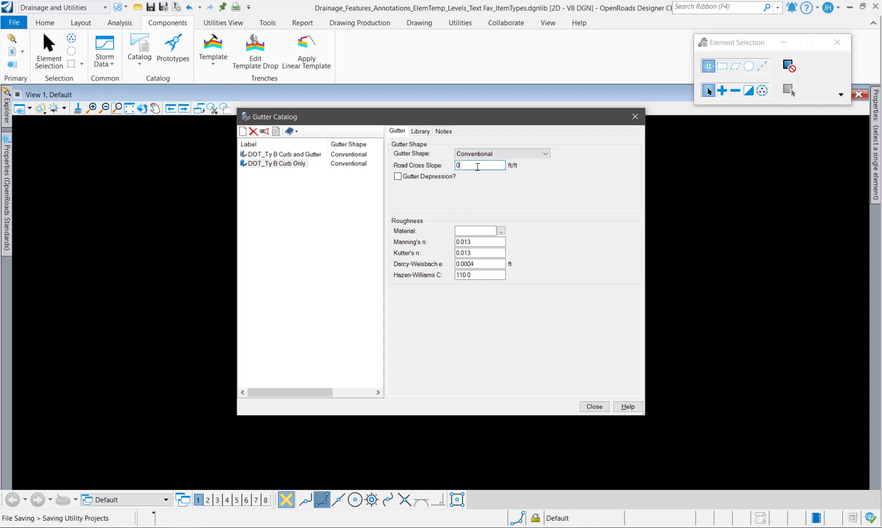
{"action": "type", "text": ".02"}
{"action": "left_click", "coordinate": [501, 230]}
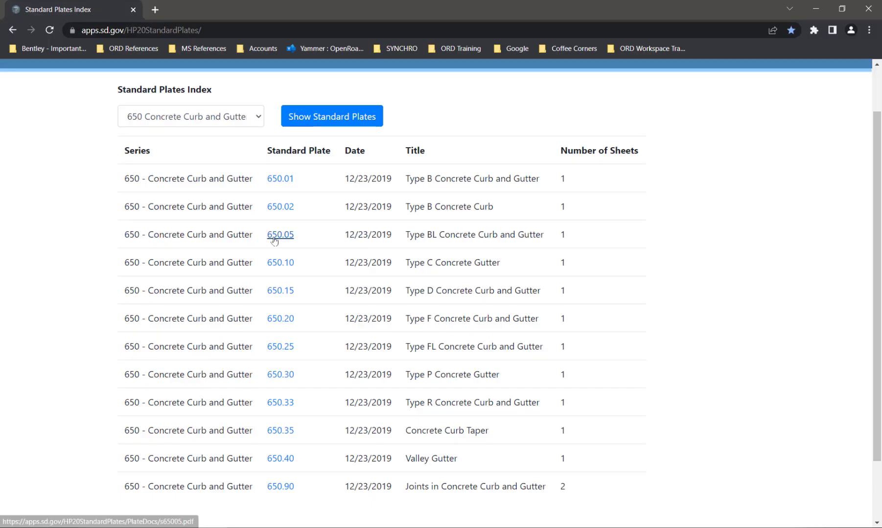
Step: In the browser, review plate 650.05 for Type BL Concrete Curb and Gutter and open plate 650.10 for Type C Concrete Gutter
{"action": "left_click", "coordinate": [275, 234]}
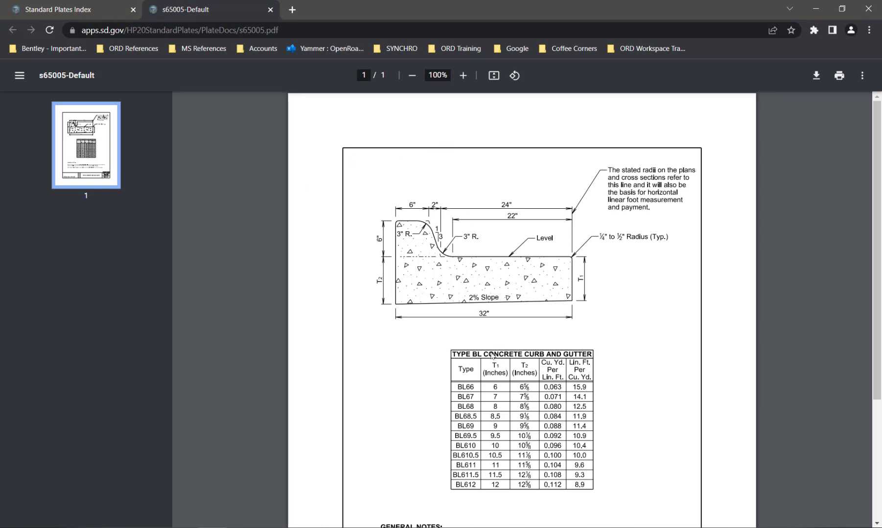
{"action": "left_click", "coordinate": [102, 8]}
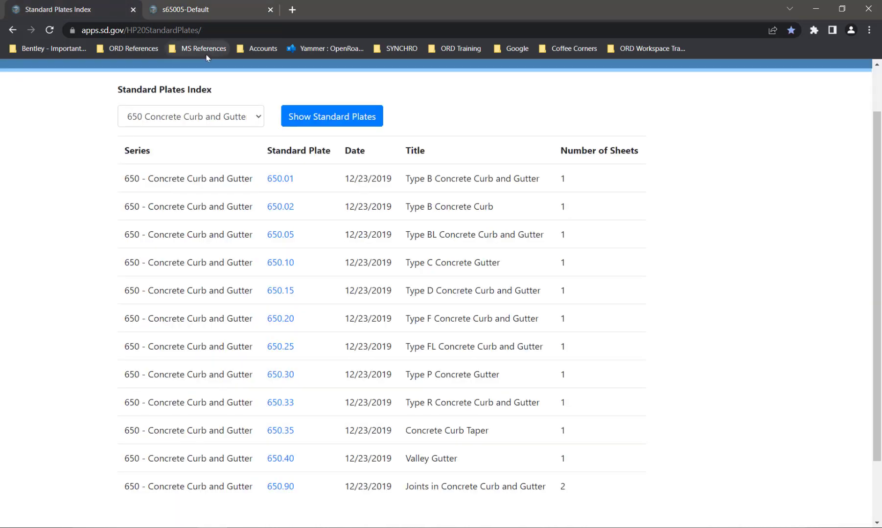
{"action": "left_click", "coordinate": [280, 263]}
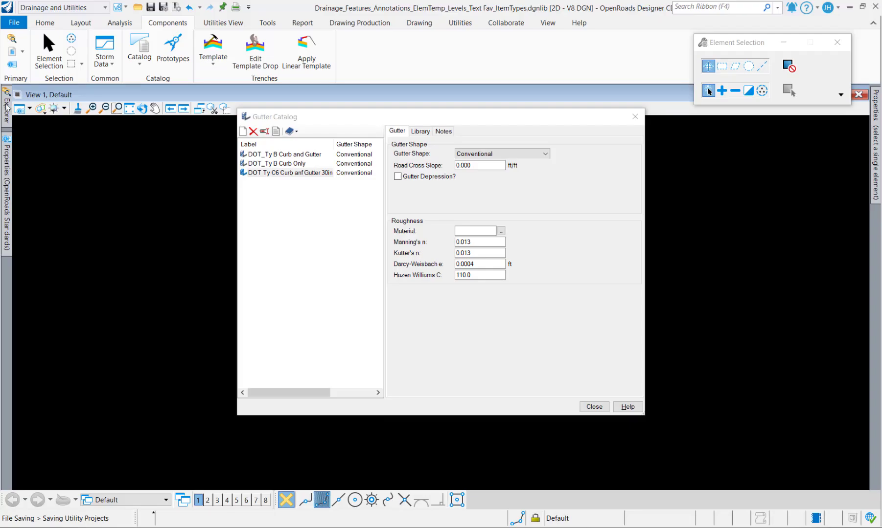
Step: In OpenRoads Designer, make the DOT_Ty C6 30in gutter Parabolic, 0.5 ft high and 2.5 ft wide, and assign a concrete material from the library
{"action": "left_click", "coordinate": [464, 155]}
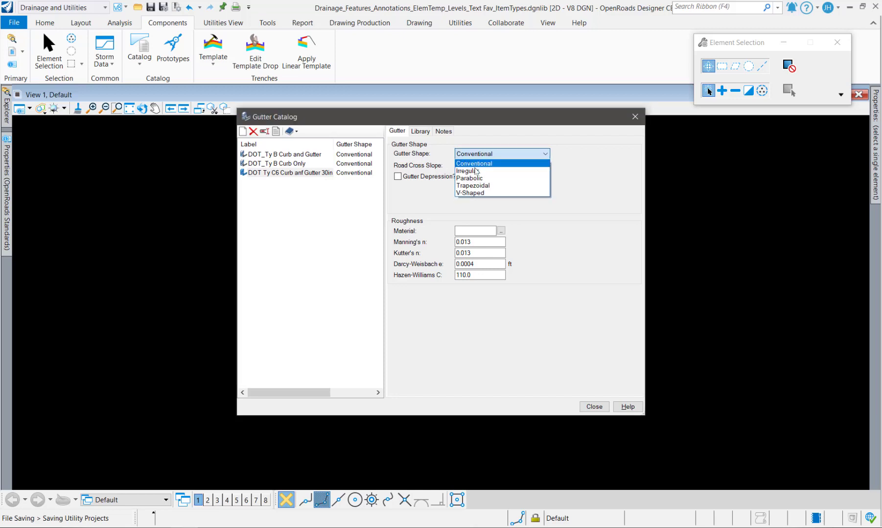
{"action": "left_click", "coordinate": [481, 179]}
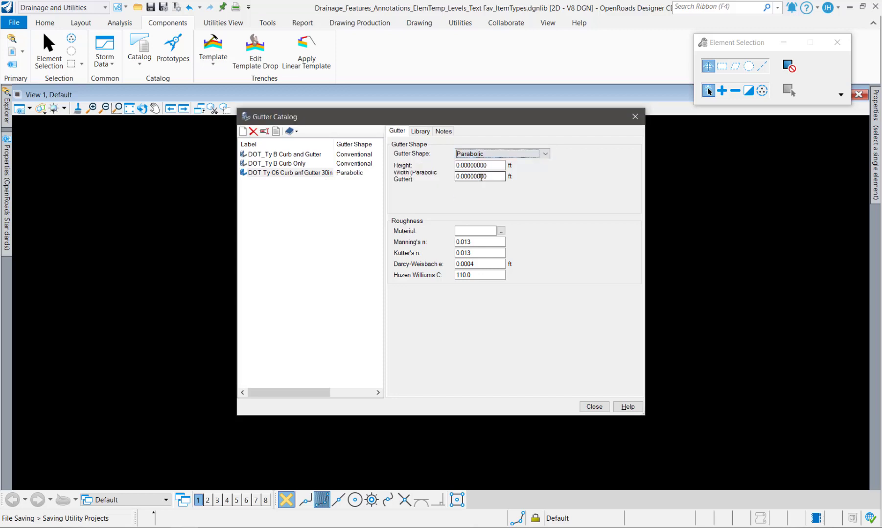
{"action": "double_click", "coordinate": [490, 164]}
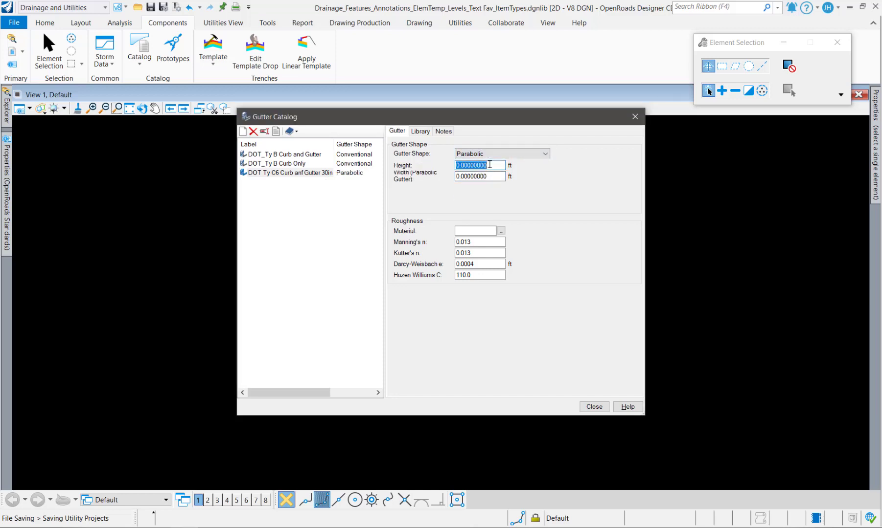
{"action": "type", "text": "0.5"}
{"action": "double_click", "coordinate": [495, 178]}
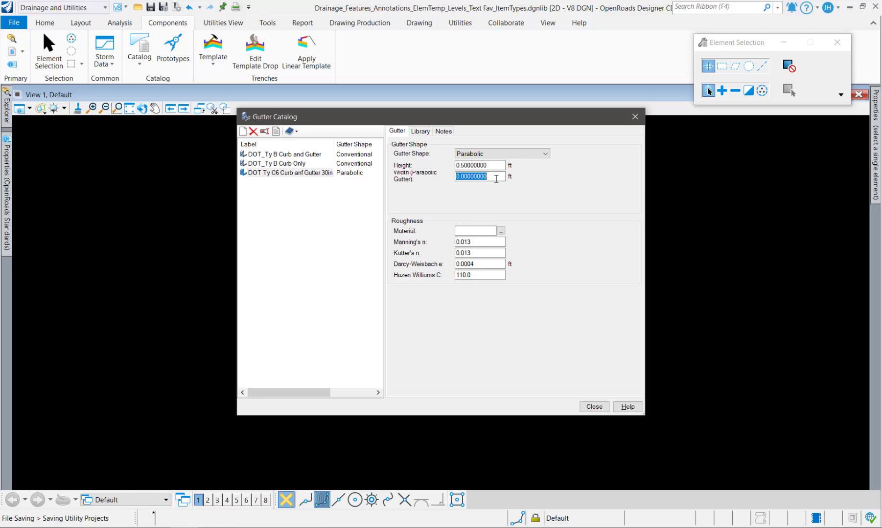
{"action": "type", "text": "2.5"}
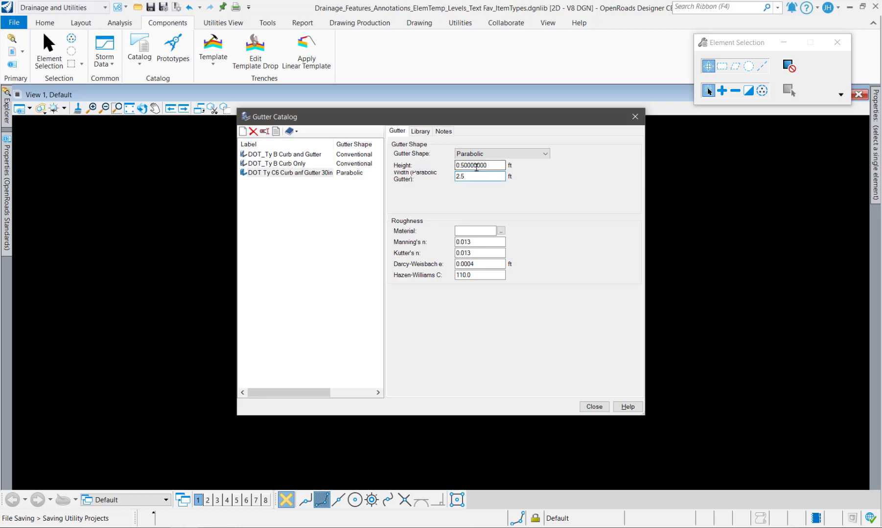
{"action": "double_click", "coordinate": [477, 168]}
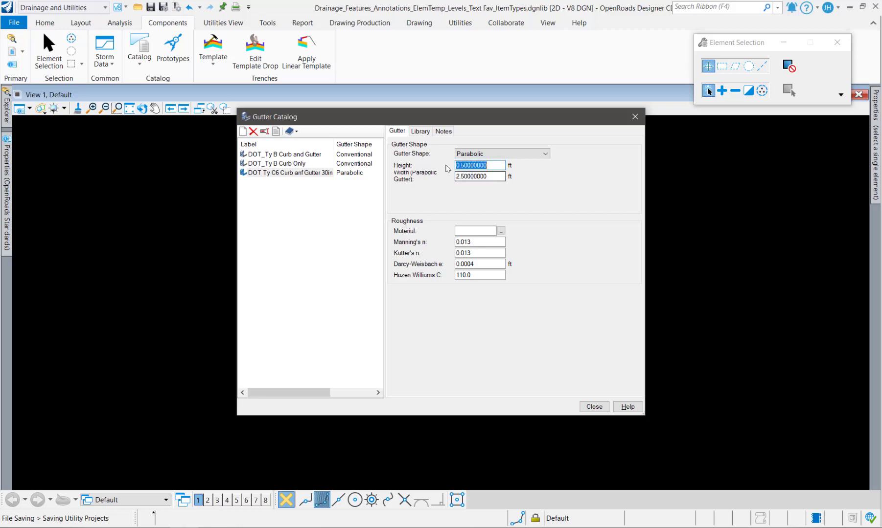
{"action": "left_click", "coordinate": [501, 230]}
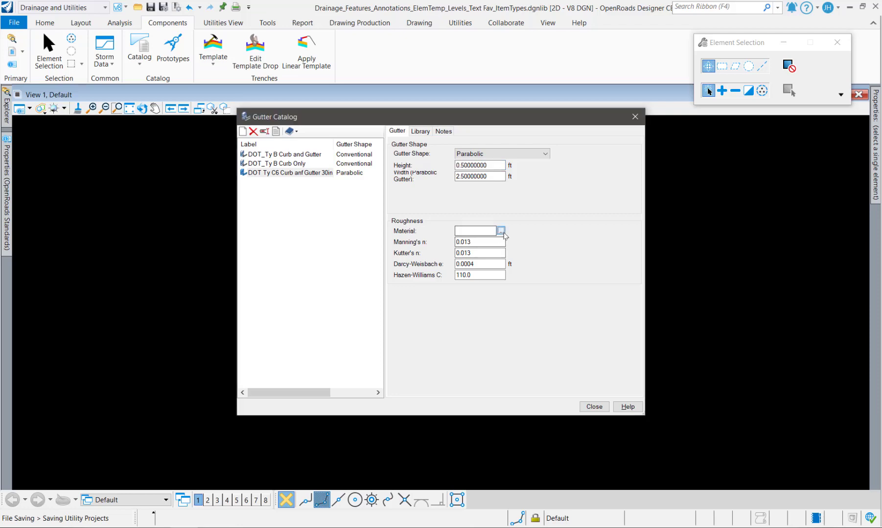
{"action": "double_click", "coordinate": [465, 320]}
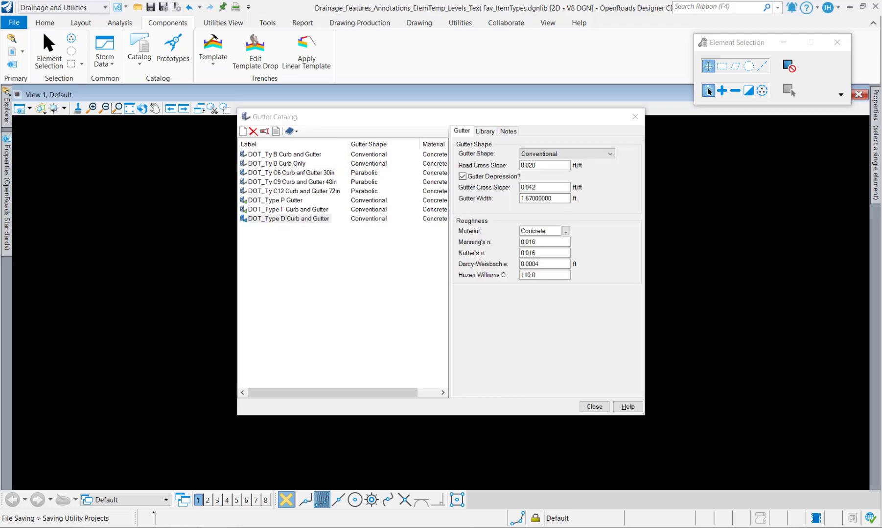
Step: Consult the Valley Gutter drawing on plate 650.40 in the browser and return to OpenRoads Designer
{"action": "left_click", "coordinate": [215, 526]}
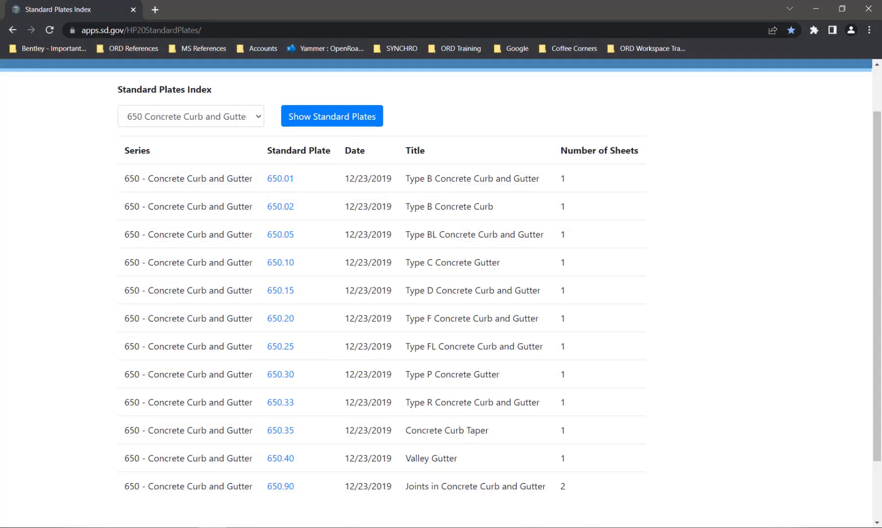
{"action": "left_click", "coordinate": [278, 460]}
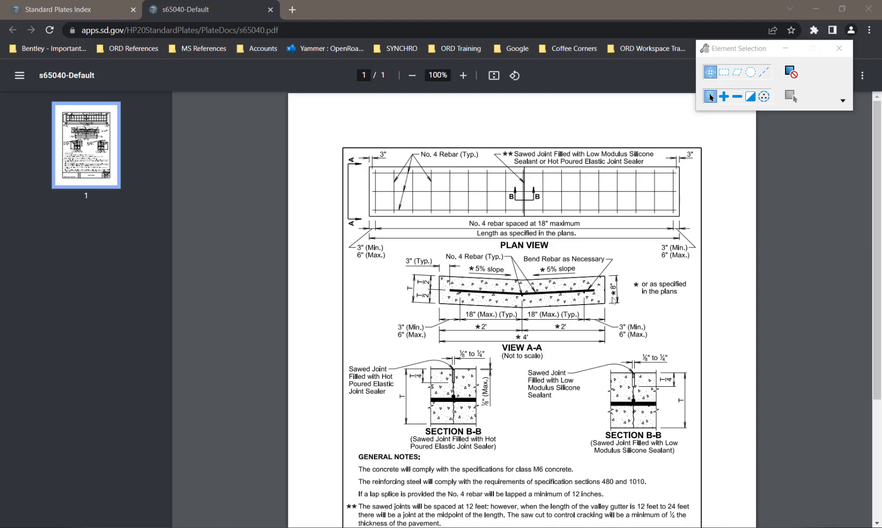
{"action": "key", "text": "alt+Tab"}
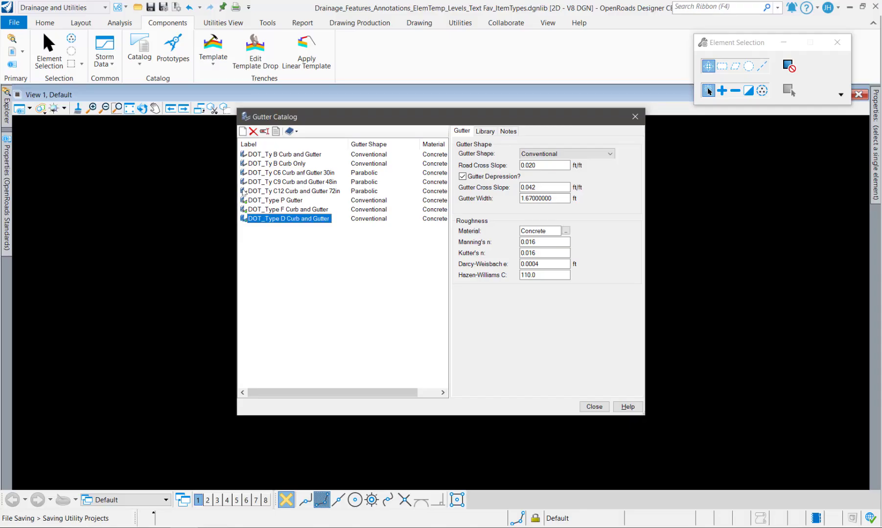
Step: Add a catalog gutter labelled DOT_Valley Gutter with the V-Shaped gutter shape and turn on its gutter depression option
{"action": "left_click", "coordinate": [242, 131]}
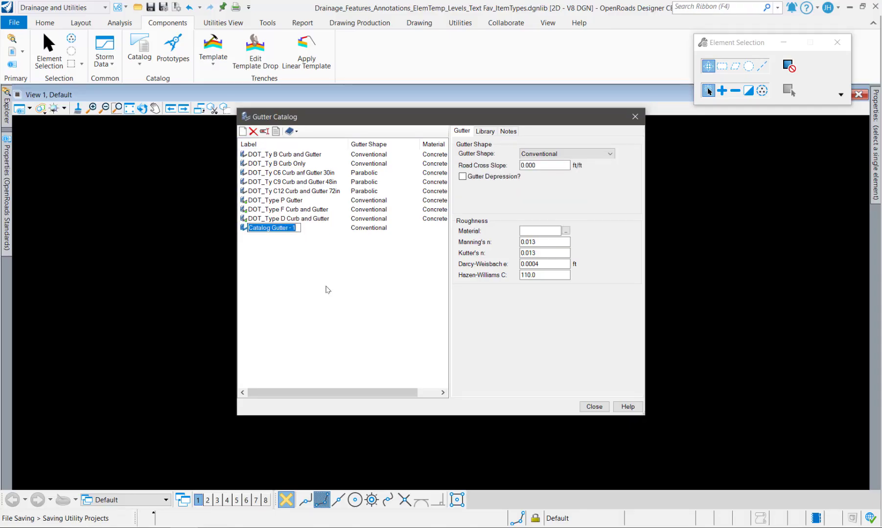
{"action": "type", "text": "DOT_Valley Gutter"}
{"action": "left_click", "coordinate": [567, 154]}
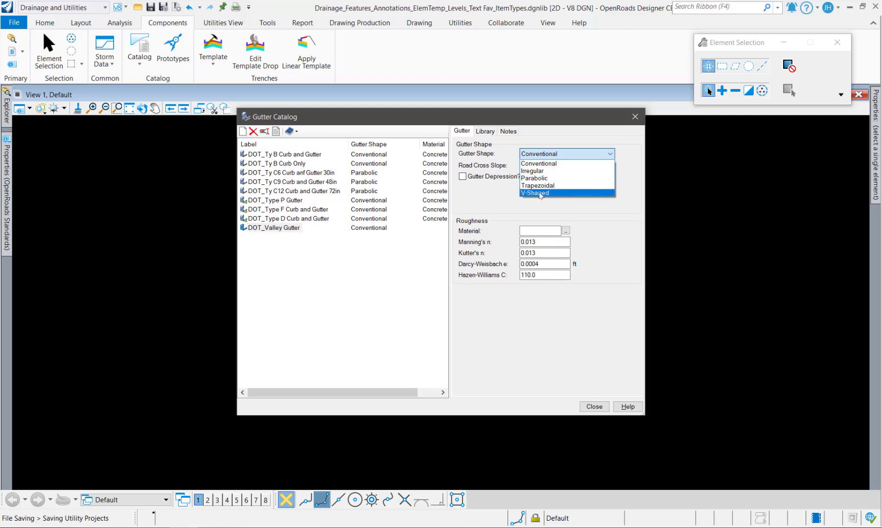
{"action": "left_click", "coordinate": [538, 194]}
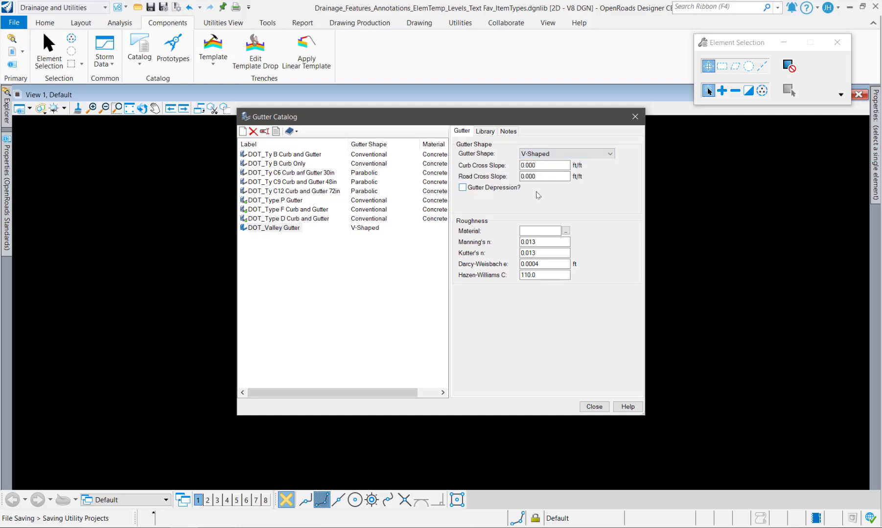
{"action": "left_click", "coordinate": [502, 190]}
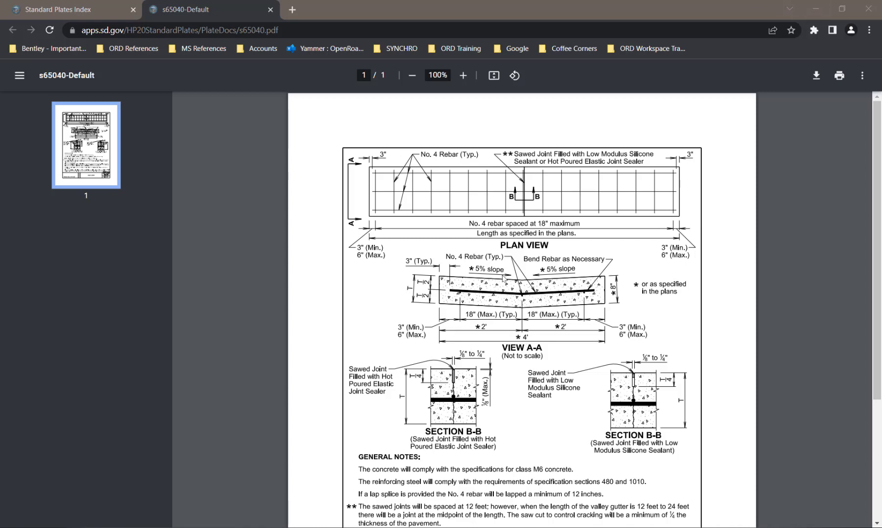
Step: Back in OpenRoads Designer, set DOT_Valley Gutter's curb cross slope to 0.050 ft/ft and road cross slope to 0.020 ft/ft
{"action": "left_click", "coordinate": [814, 9]}
{"action": "double_click", "coordinate": [551, 164]}
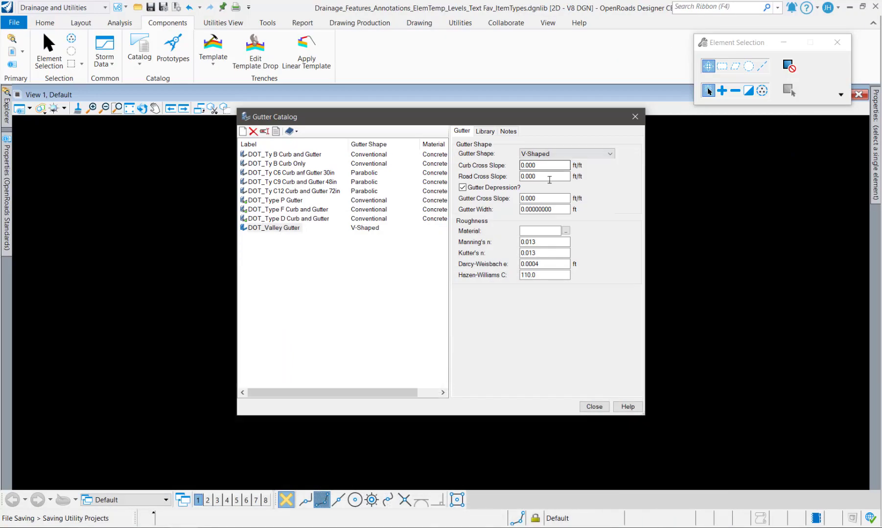
{"action": "type", "text": "0."}
{"action": "double_click", "coordinate": [538, 176]}
{"action": "type", "text": "0."}
Step: Set the valley gutter's cross slope to 0.05 ft/ft and width to 4 ft, and assign the Concrete gutter (broom finish) material
{"action": "double_click", "coordinate": [540, 198]}
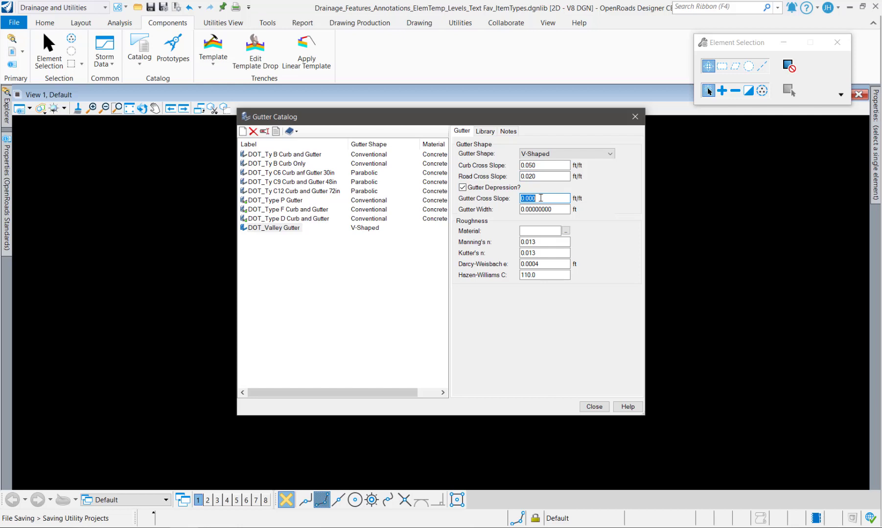
{"action": "type", "text": "0.05"}
{"action": "double_click", "coordinate": [538, 210]}
{"action": "type", "text": "4"}
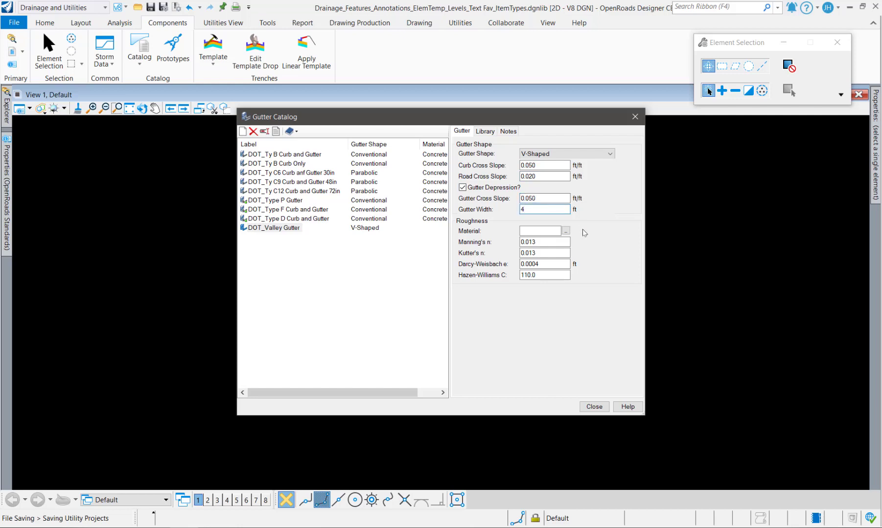
{"action": "key", "text": "Tab"}
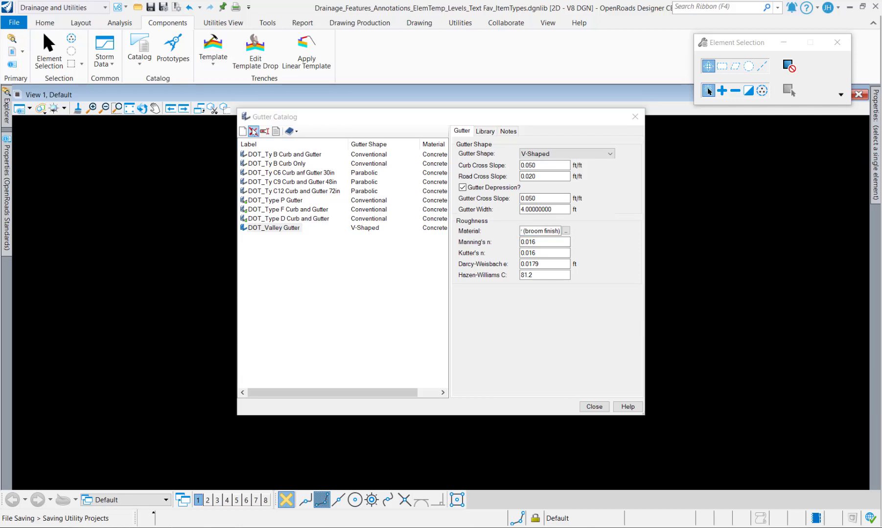
Step: Create a gutter engineering library file named DOT_Gutter Catalog in the SUDA folder and close the library browser
{"action": "left_click", "coordinate": [292, 131]}
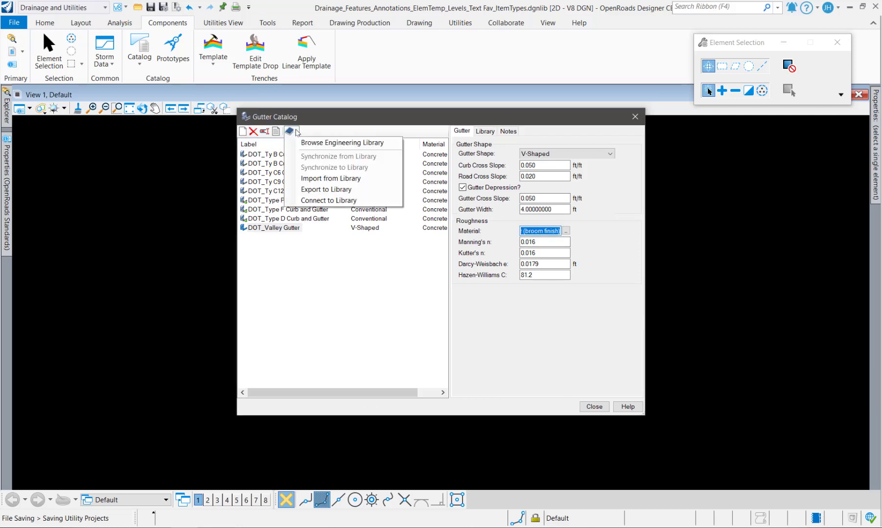
{"action": "left_click", "coordinate": [328, 190]}
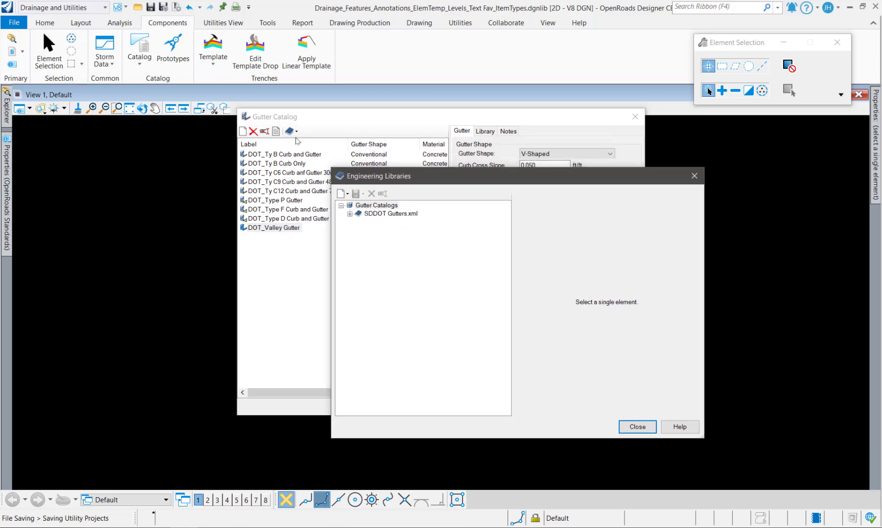
{"action": "left_click", "coordinate": [344, 194]}
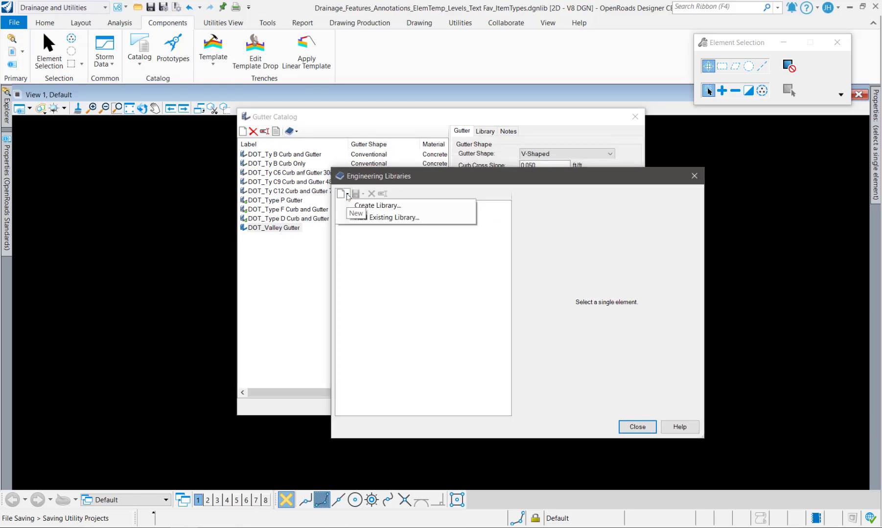
{"action": "left_click", "coordinate": [368, 211]}
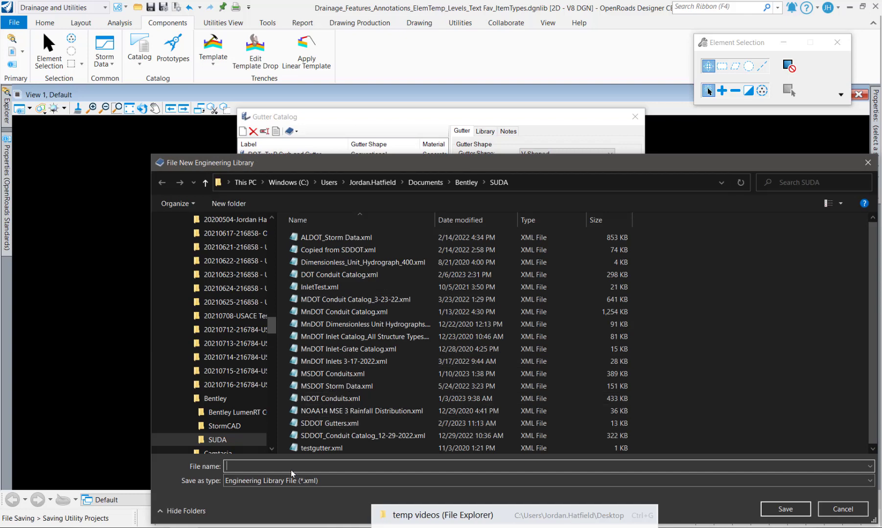
{"action": "type", "text": "DOT_Gutter Catalog"}
{"action": "left_click", "coordinate": [793, 510]}
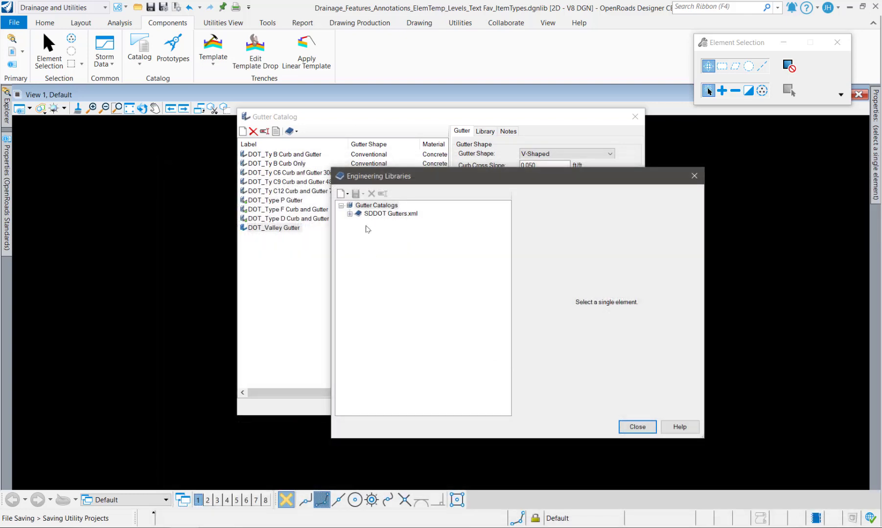
{"action": "left_click", "coordinate": [637, 426]}
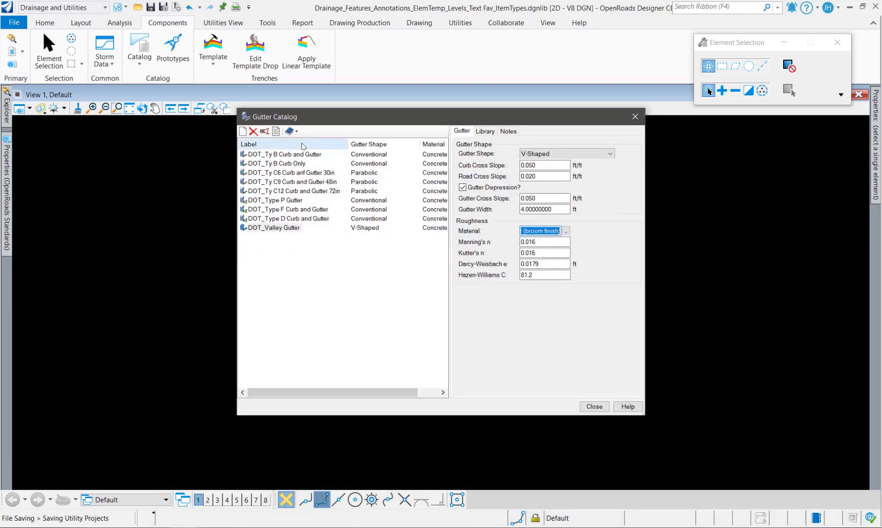
Step: Export all gutters from DOT_Ty B Curb and Gutter through DOT_Valley Gutter to the DOT_Gutter Catalog.xml library
{"action": "left_click", "coordinate": [295, 155]}
{"action": "left_click", "coordinate": [292, 229], "text": "shift"}
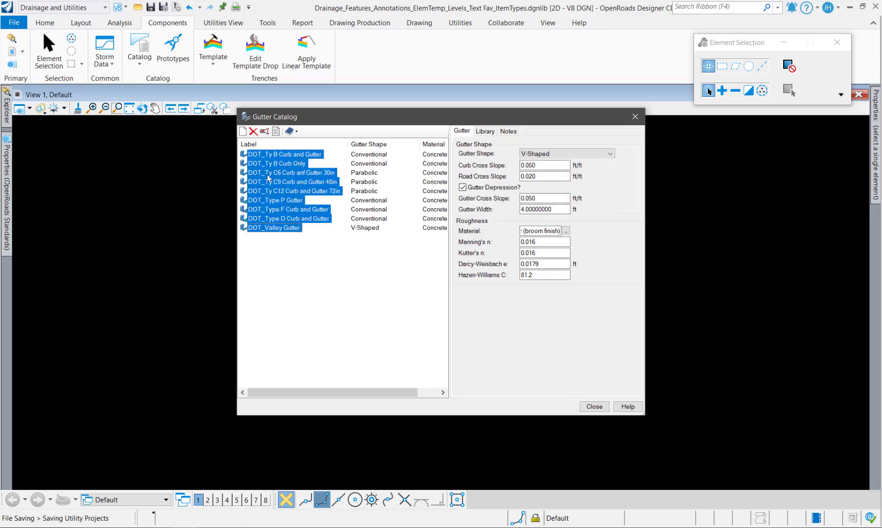
{"action": "left_click", "coordinate": [291, 131]}
{"action": "left_click", "coordinate": [322, 194]}
{"action": "left_click", "coordinate": [413, 270]}
{"action": "left_click", "coordinate": [594, 428]}
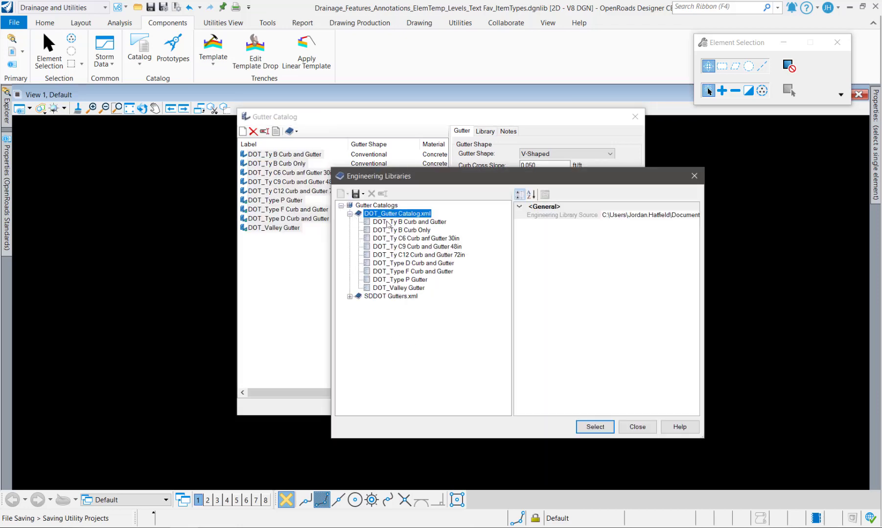
Step: Enlarge the engineering library browser and review DOT_Gutter Catalog.xml's source path and the stored properties of its Type B and Type C gutters
{"action": "left_click_drag", "start_coordinate": [407, 176], "coordinate": [227, 176]}
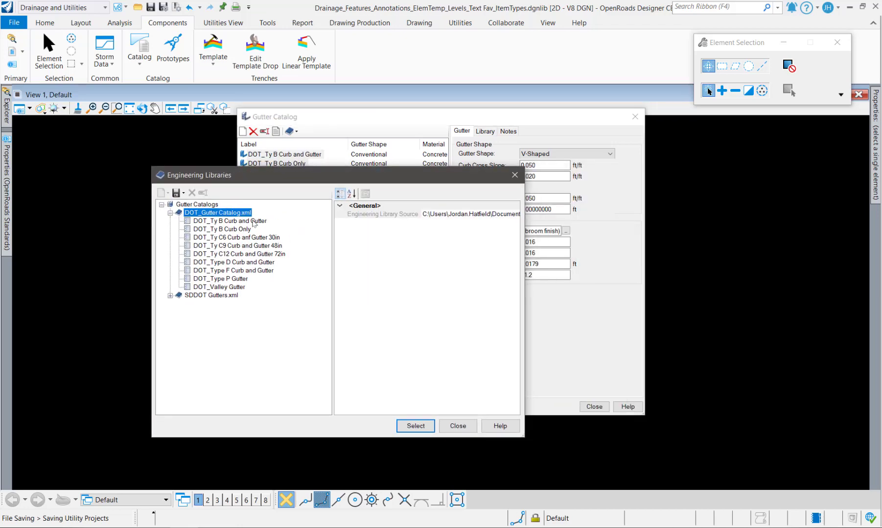
{"action": "left_click_drag", "start_coordinate": [524, 225], "coordinate": [719, 225]}
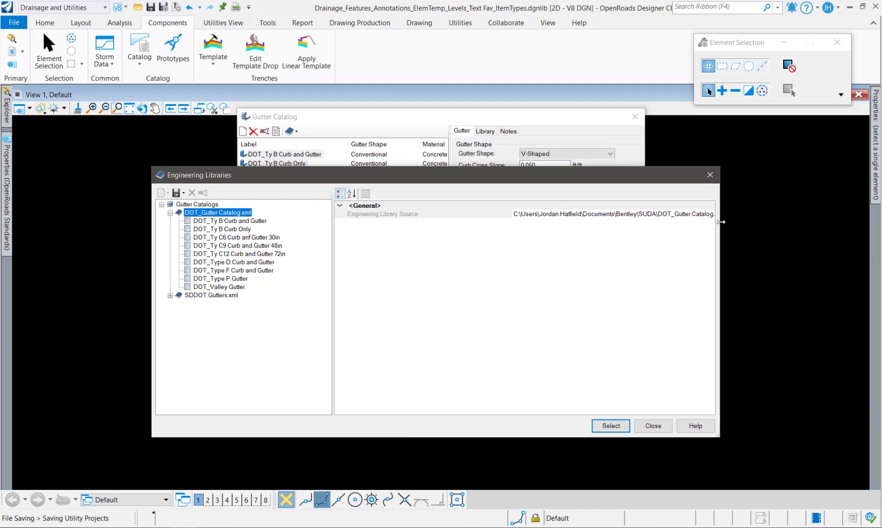
{"action": "left_click_drag", "start_coordinate": [511, 213], "coordinate": [437, 213]}
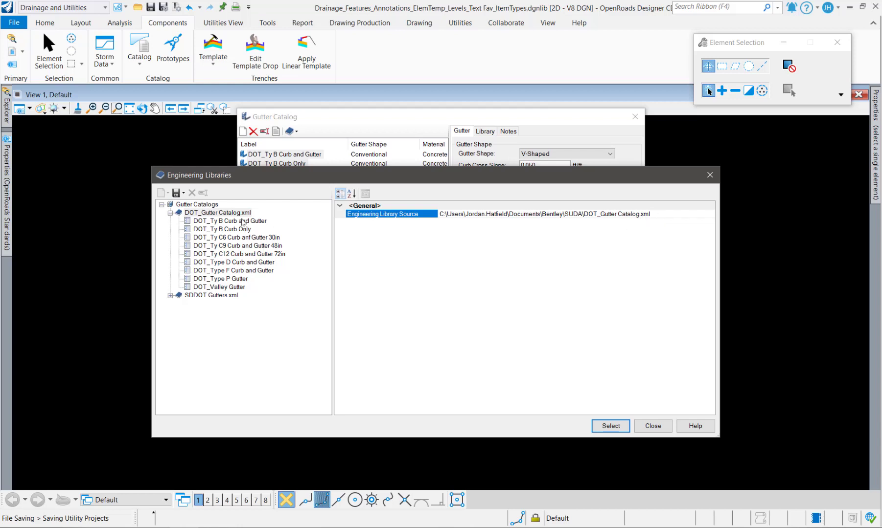
{"action": "left_click", "coordinate": [209, 220]}
{"action": "left_click", "coordinate": [214, 229]}
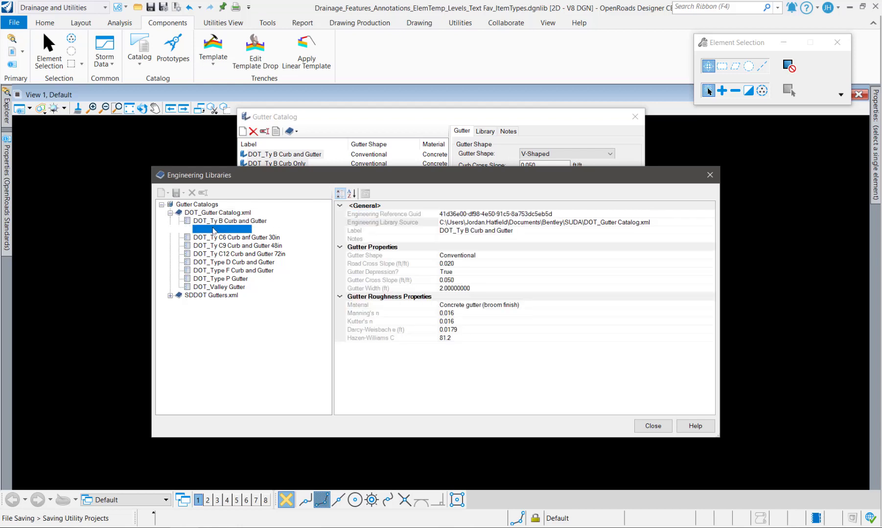
{"action": "left_click", "coordinate": [215, 238]}
{"action": "left_click", "coordinate": [220, 245]}
{"action": "left_click", "coordinate": [219, 254]}
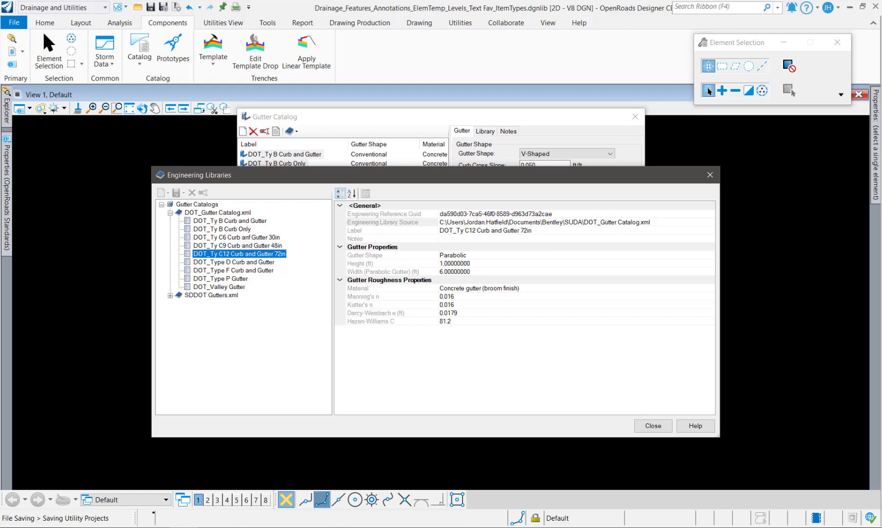
Step: Show the import, export and synchronization options available for the selected catalog gutters
{"action": "left_click", "coordinate": [293, 132]}
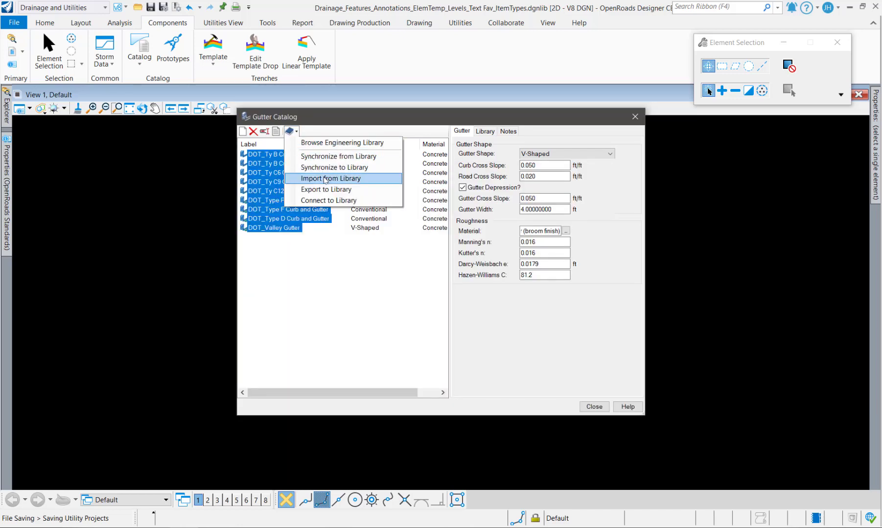